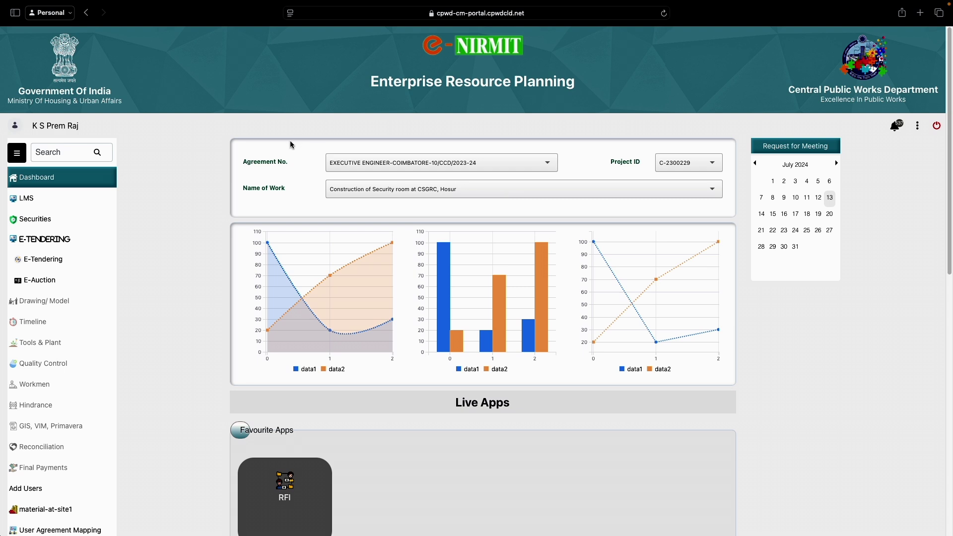
pyautogui.click(421, 158)
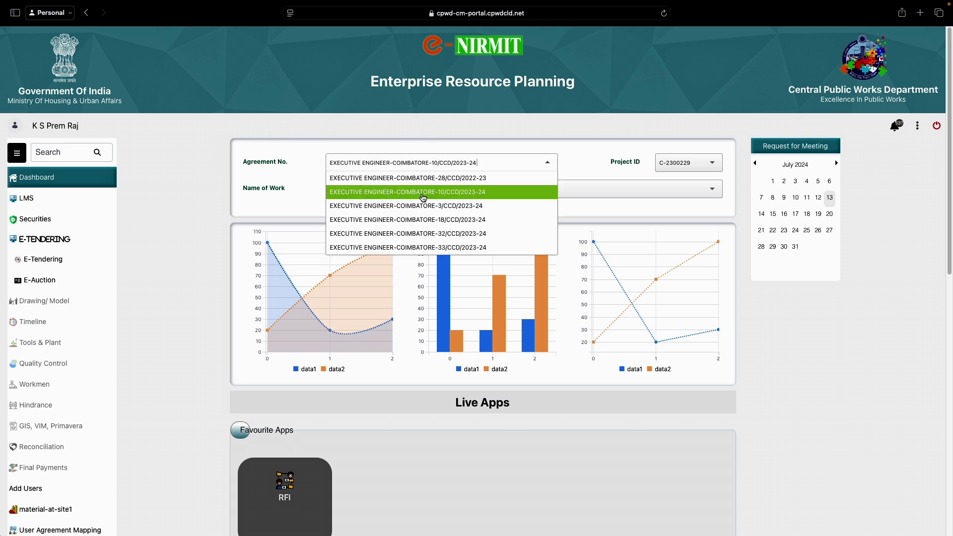
pyautogui.click(389, 127)
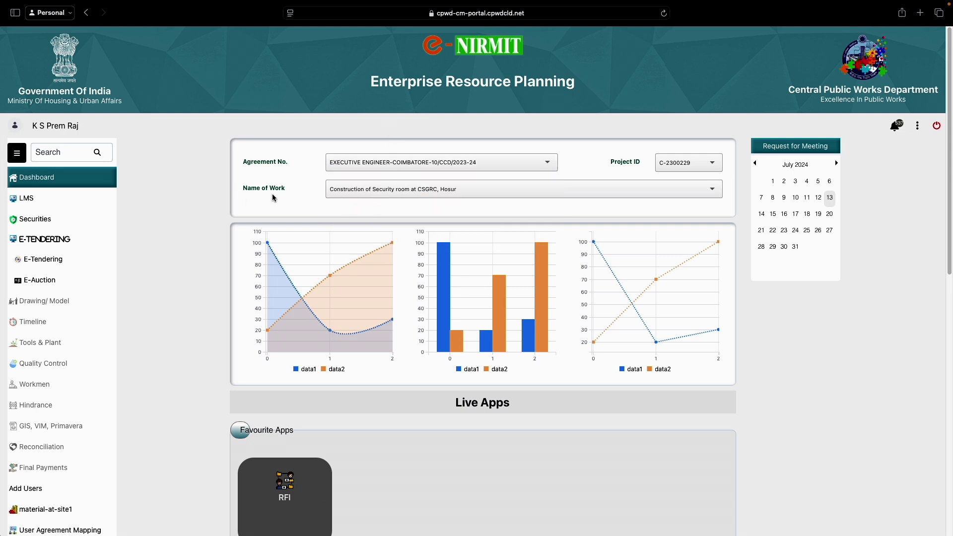
pyautogui.click(347, 192)
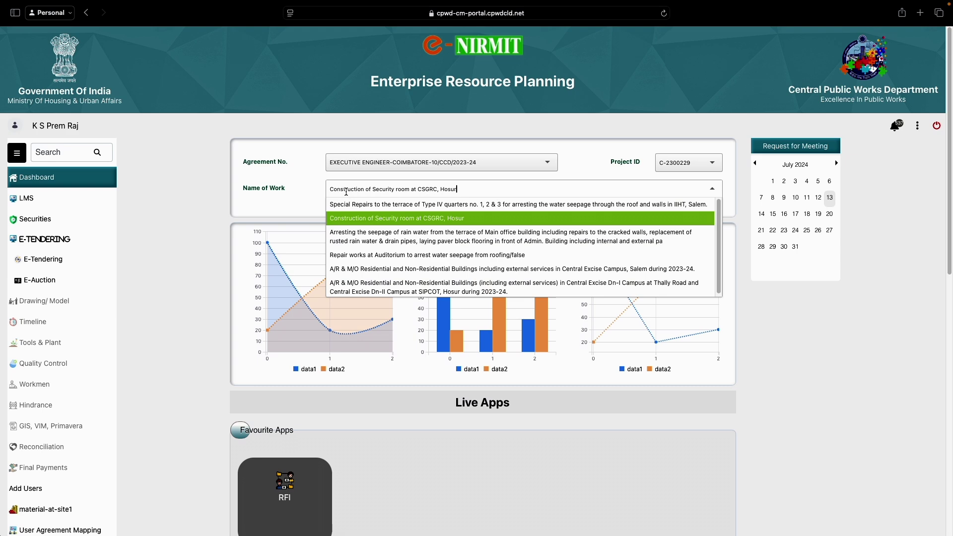
pyautogui.click(368, 217)
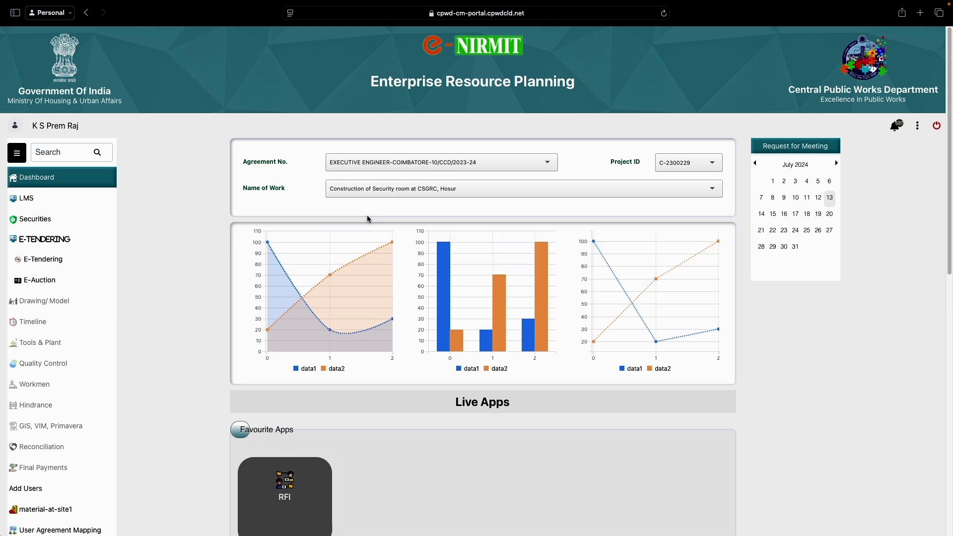
pyautogui.scroll(-2, 420, 249)
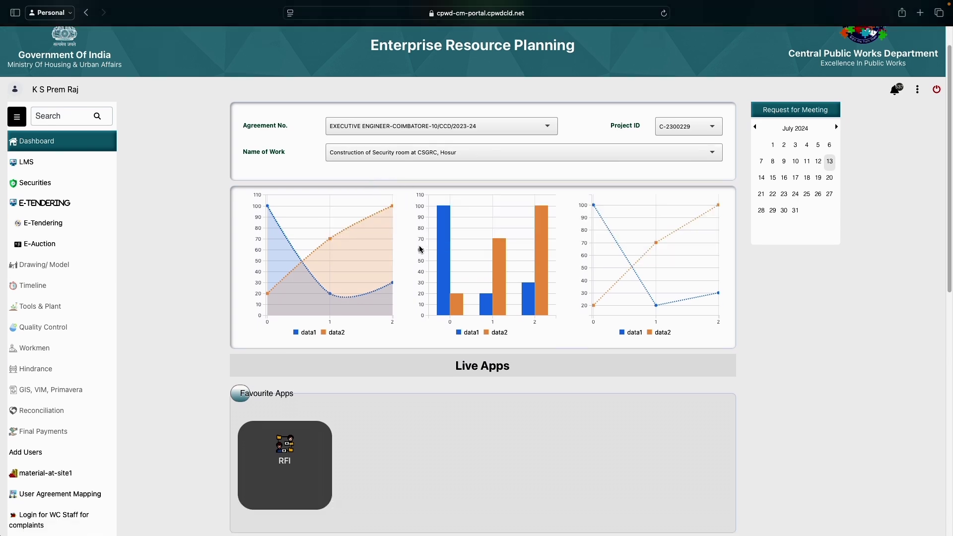
pyautogui.scroll(-10, 509, 231)
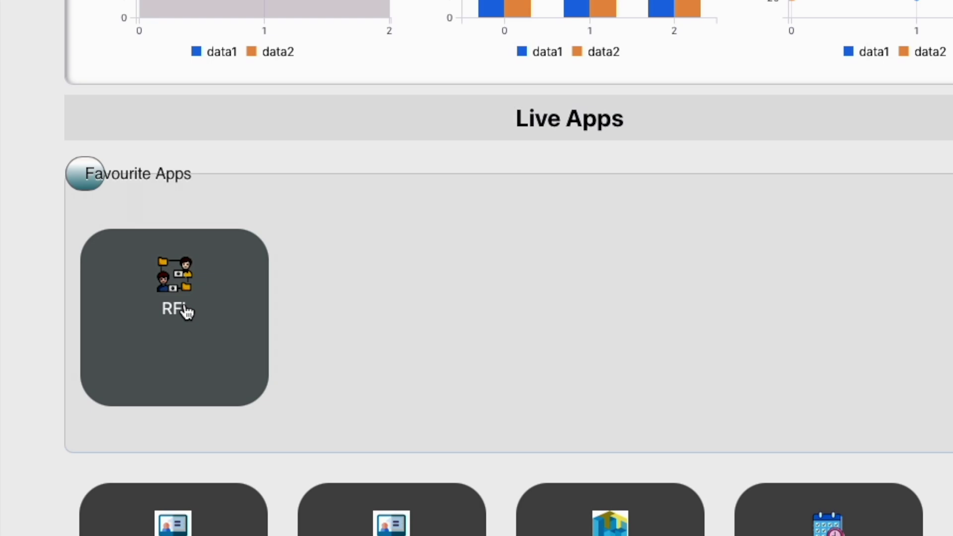
# - Open the RFI Dashboard and reach the empty eMB list for agreement EXECUTIVE ENGINEER-COIMBATORE-10/CCD/2023-24
pyautogui.click(187, 311)
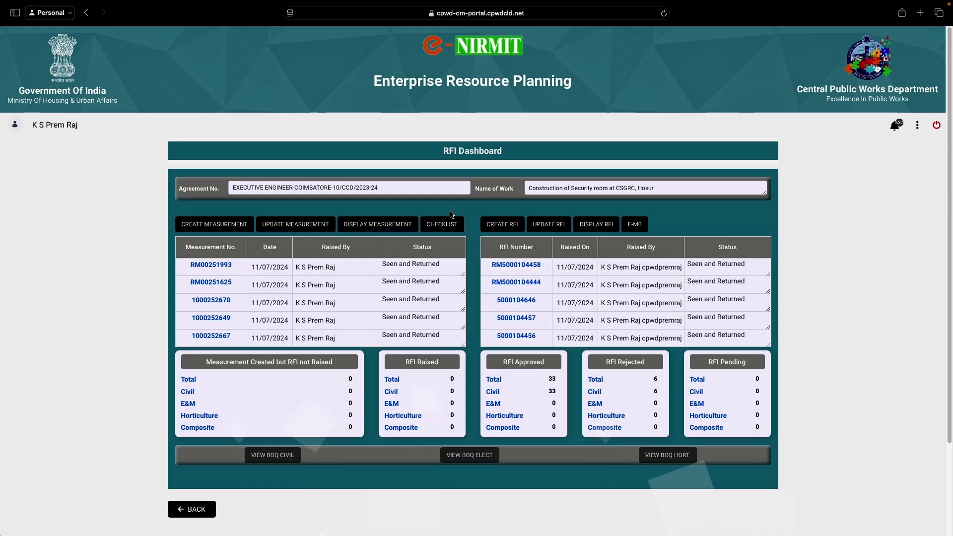
pyautogui.scroll(-3, 477, 201)
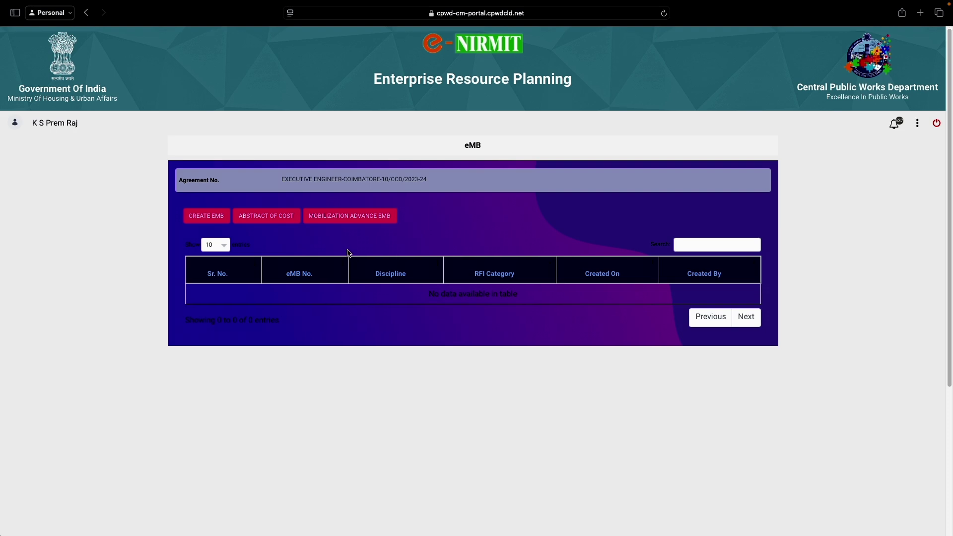
pyautogui.scroll(-3, 251, 214)
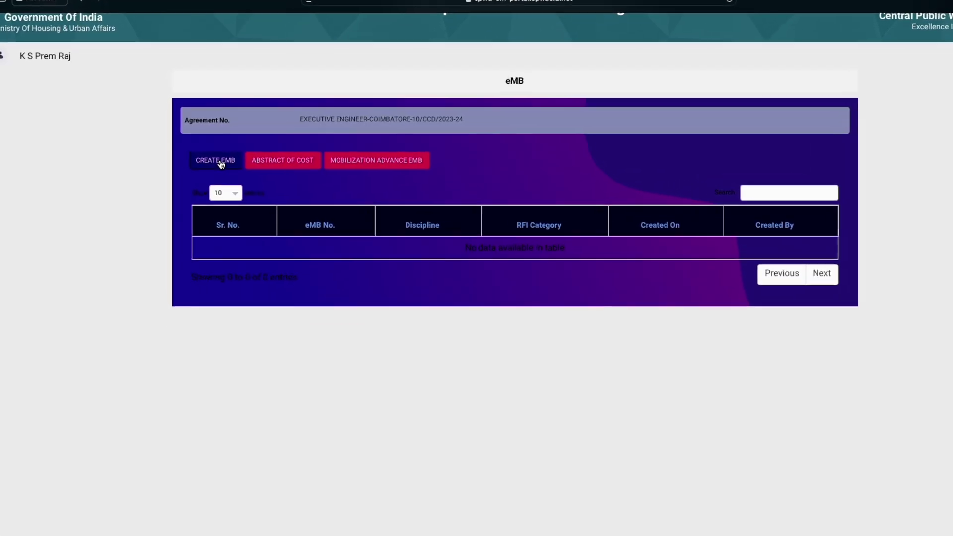
# - Start a new eMB with Discipline set to Civil Works and RFI Category to Measurement & Quality
pyautogui.click(221, 164)
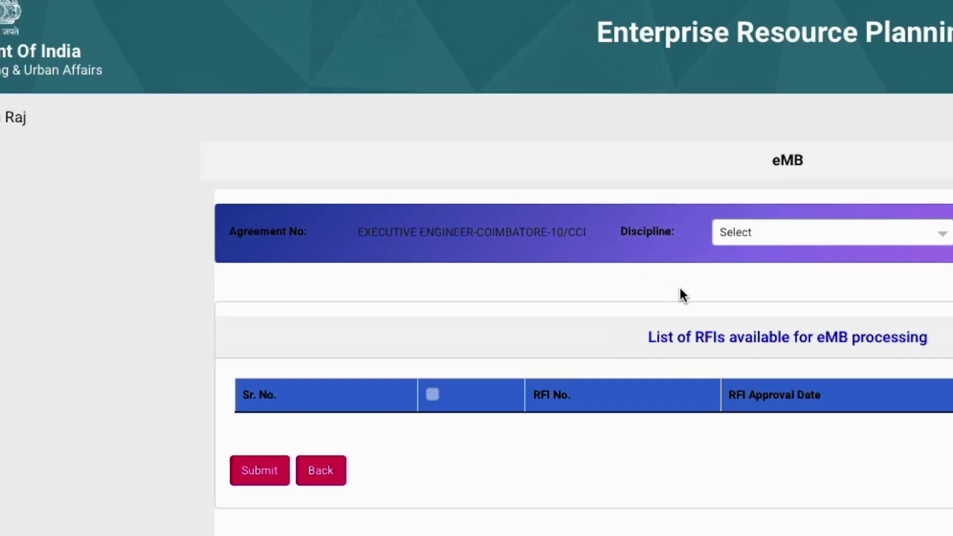
pyautogui.click(794, 232)
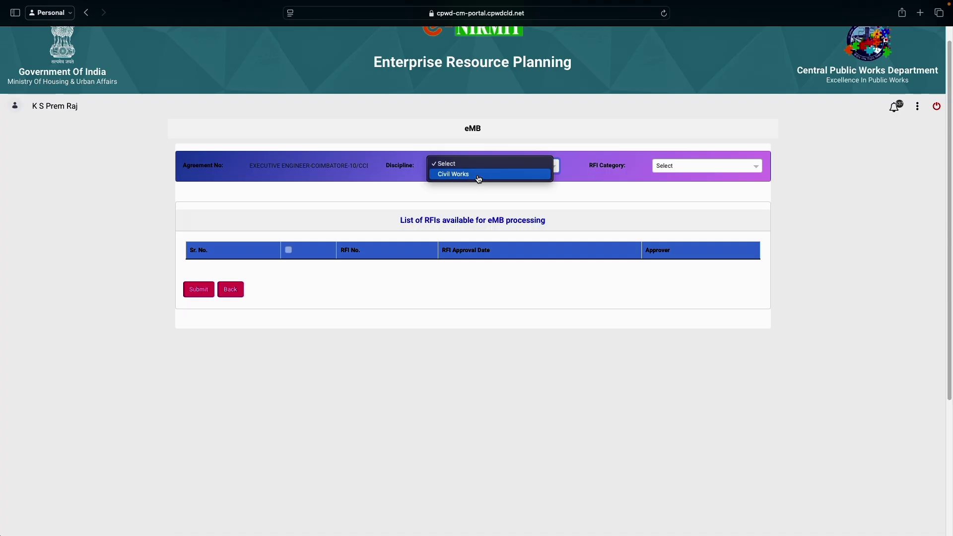
pyautogui.click(478, 175)
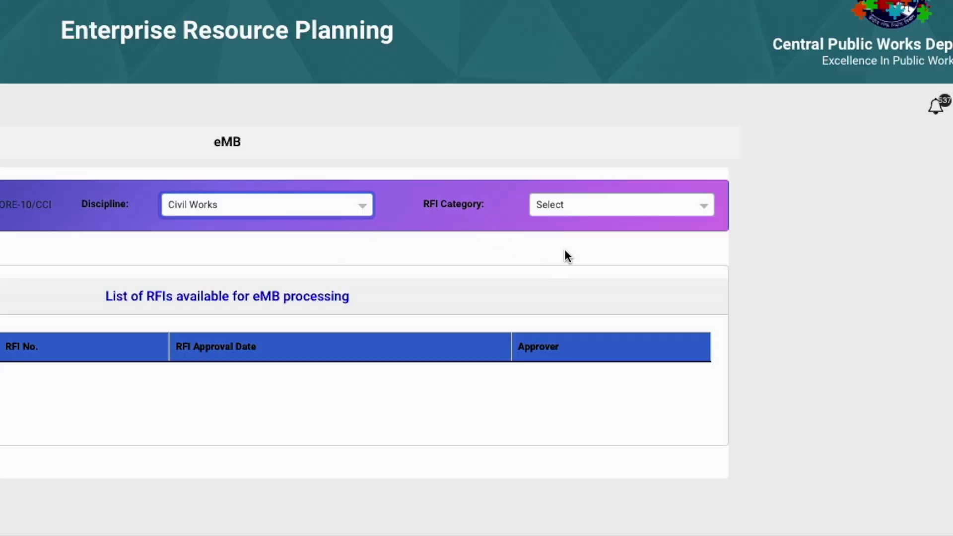
pyautogui.click(593, 205)
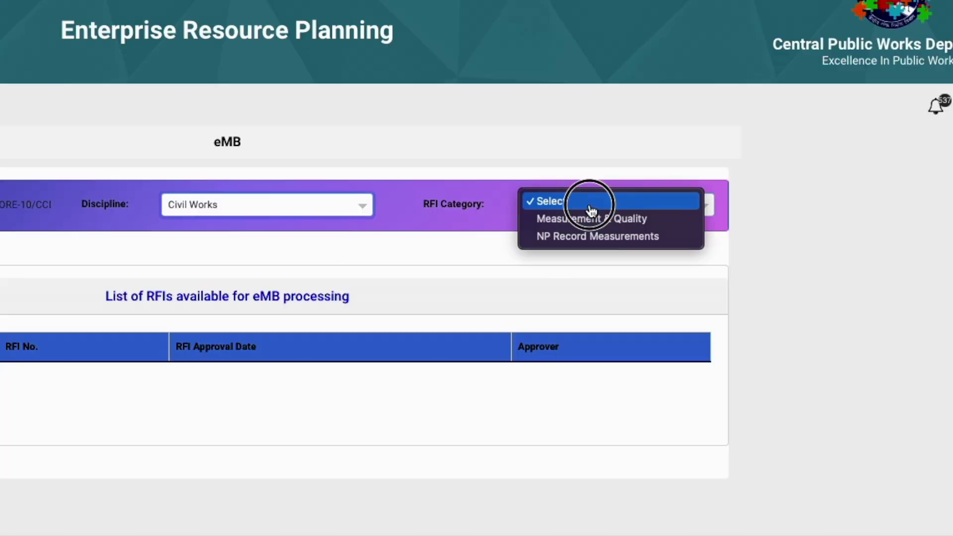
pyautogui.click(629, 219)
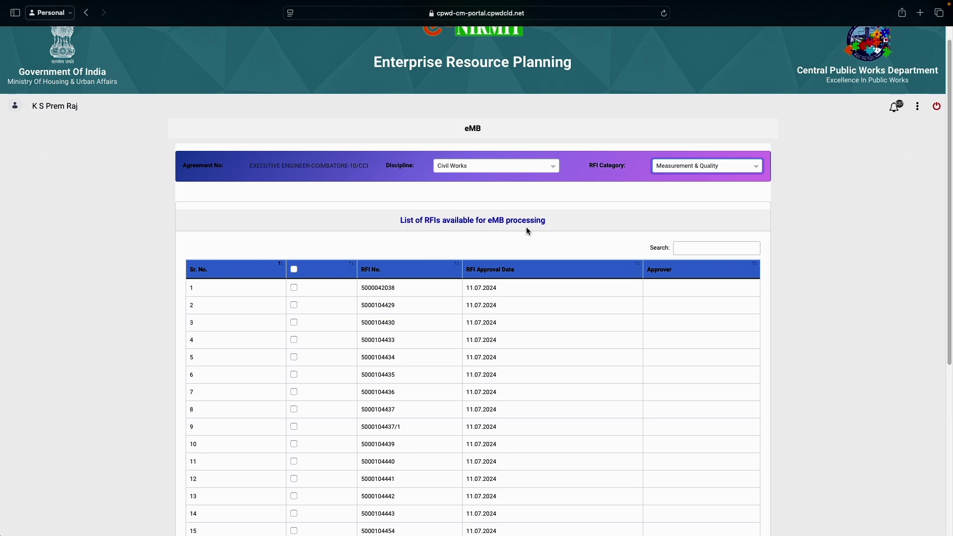
# - Tick the header checkbox to select all RFIs approved 11.07.2024 for eMB processing
pyautogui.scroll(-1, 479, 283)
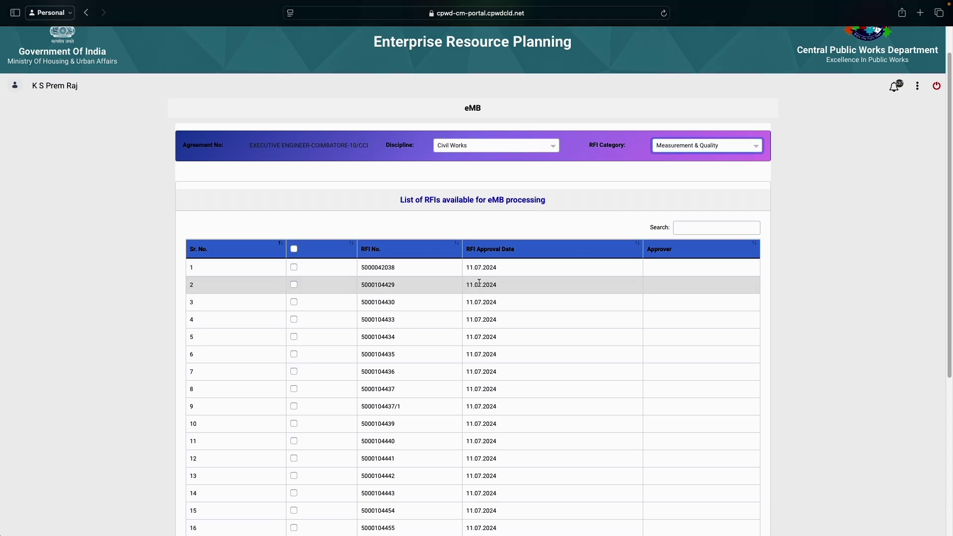
pyautogui.scroll(-5, 480, 283)
pyautogui.scroll(3, 479, 282)
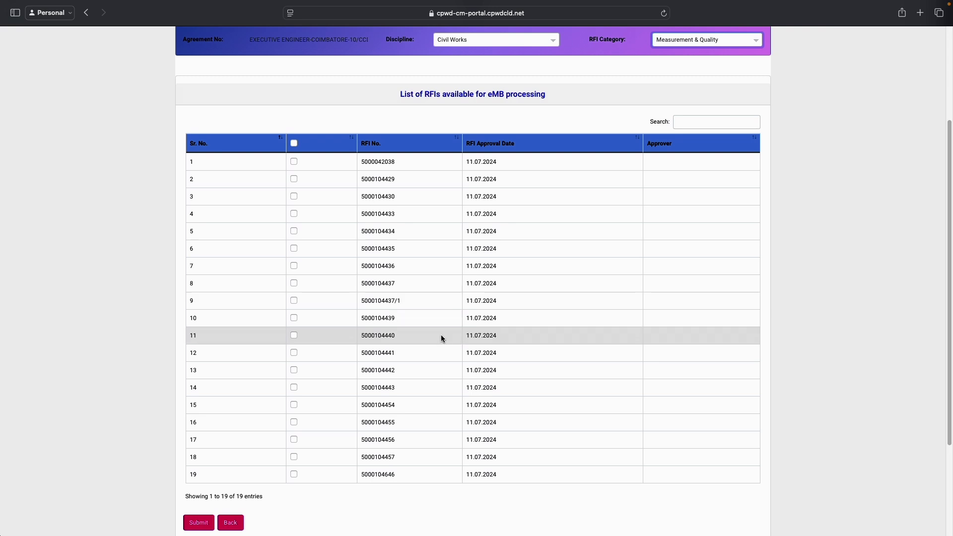
pyautogui.click(294, 143)
pyautogui.scroll(-2, 152, 291)
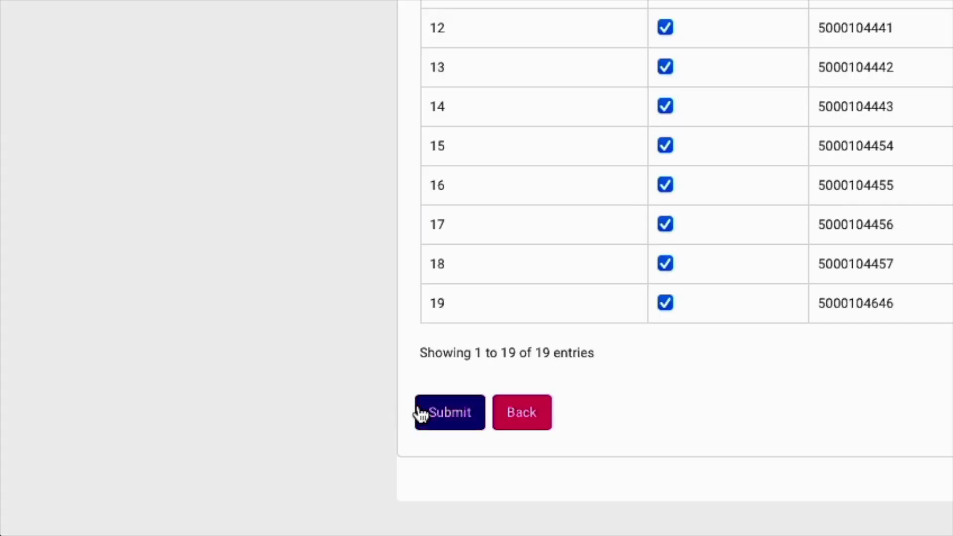
# - Submit the selected RFIs, review the 48 line items, and request eMB generation
pyautogui.click(427, 414)
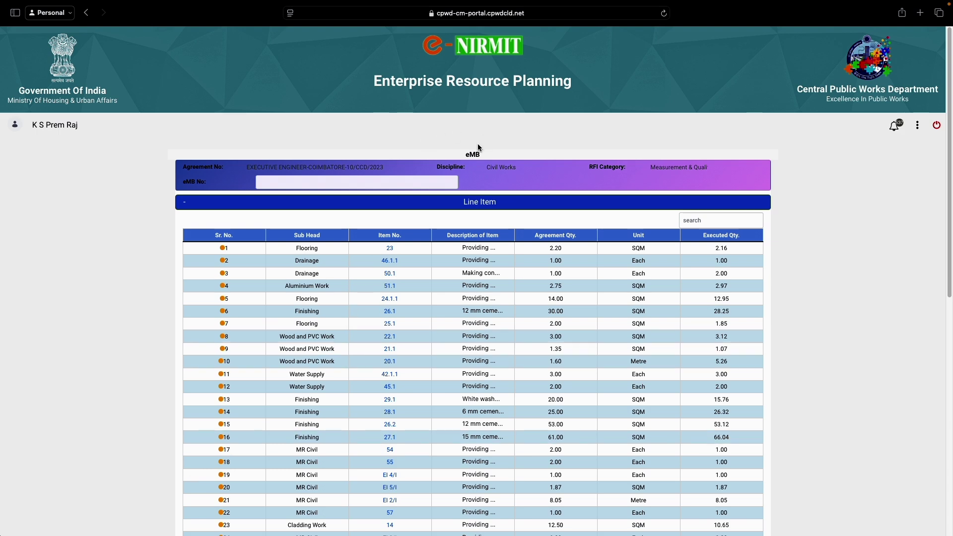
pyautogui.scroll(-5, 489, 250)
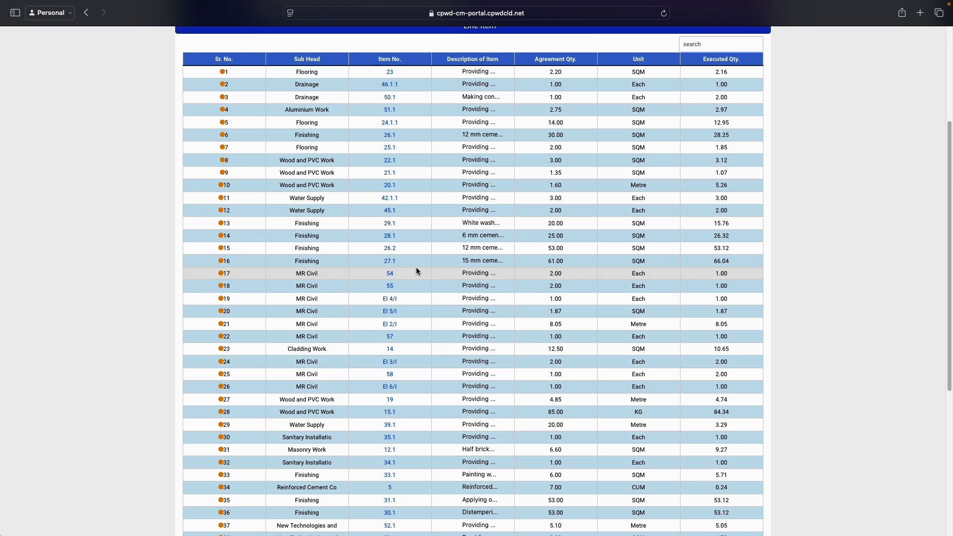
pyautogui.scroll(-5, 417, 272)
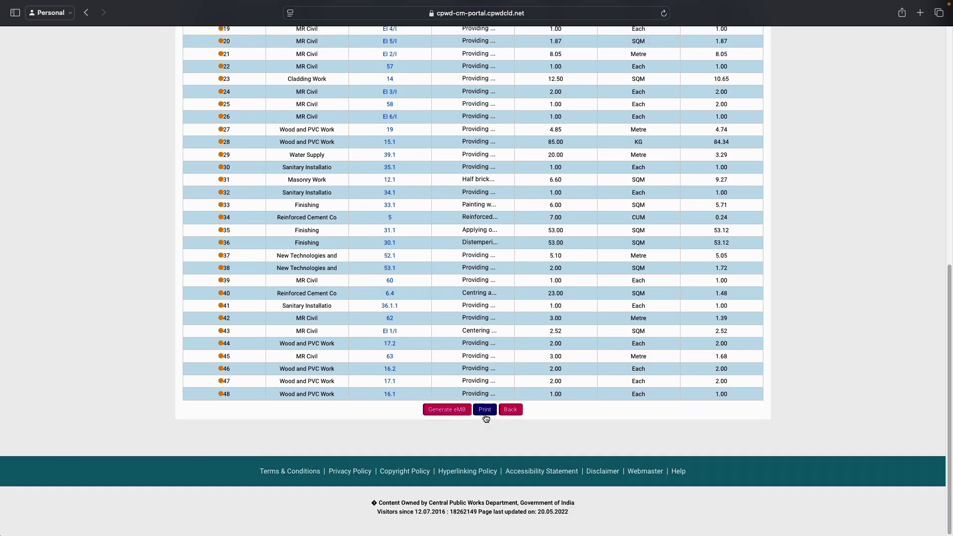
pyautogui.click(448, 412)
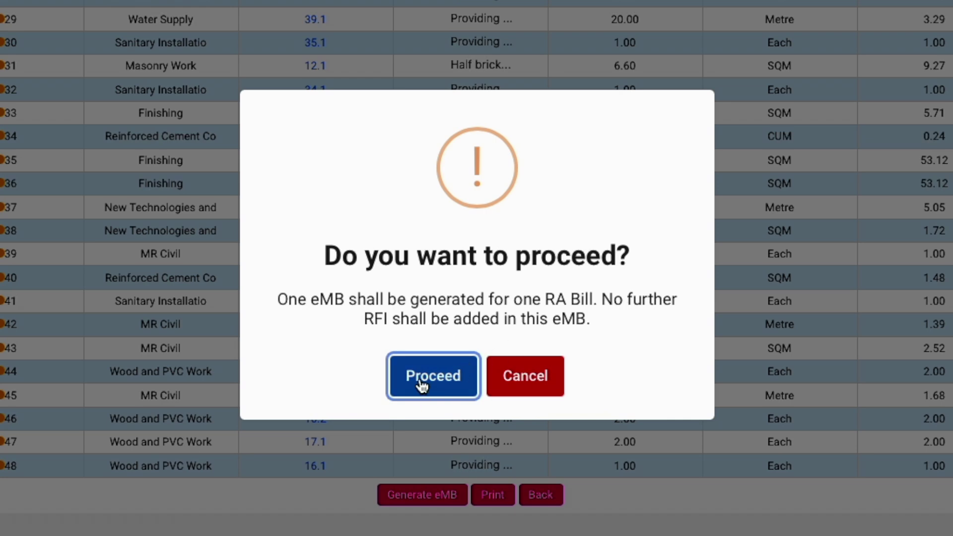
# - Confirm generating eMB No. 2 for one RA Bill and acknowledge the success message
pyautogui.click(423, 392)
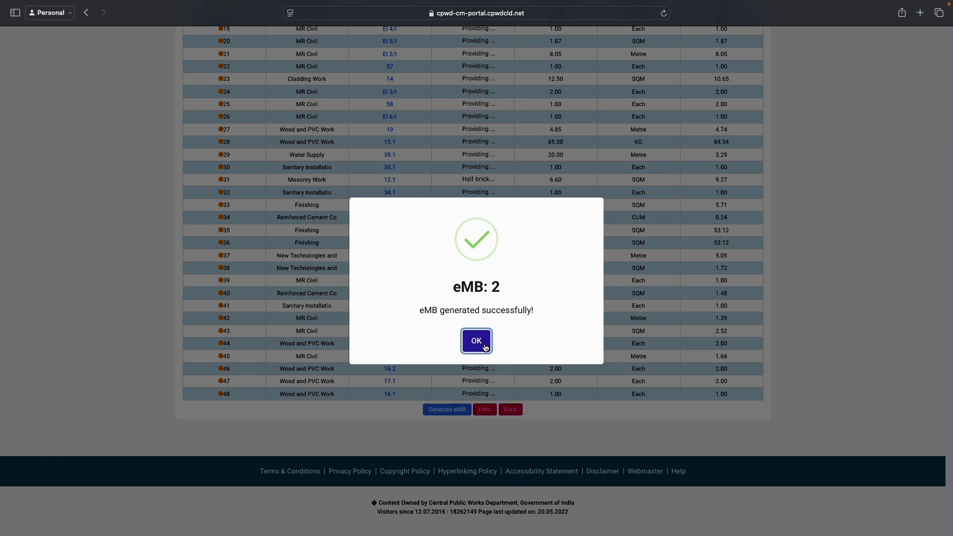
pyautogui.click(477, 342)
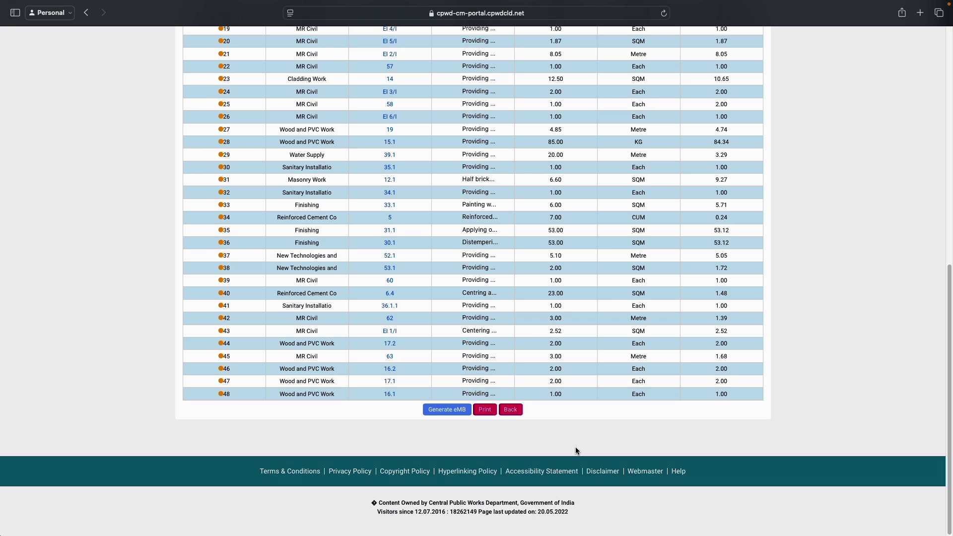
pyautogui.scroll(15, 570, 401)
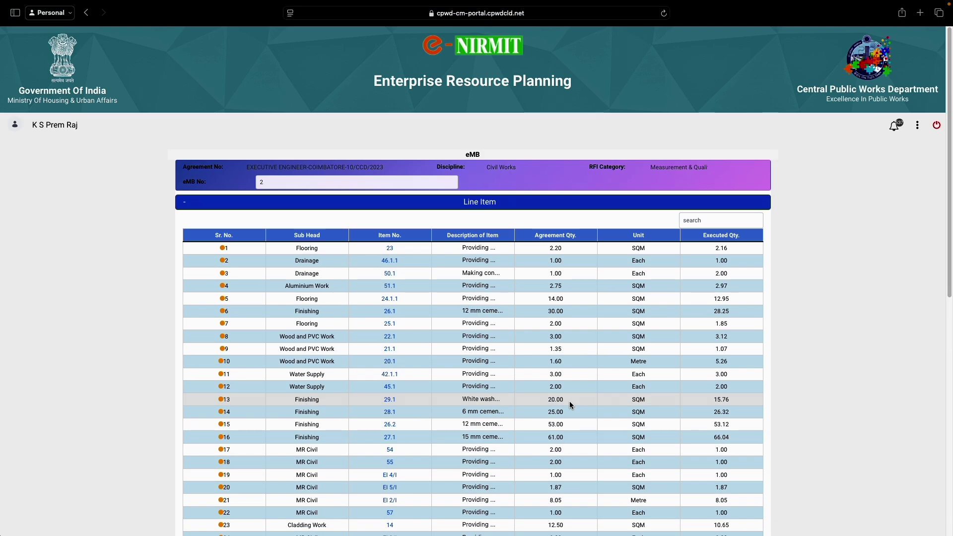
# - Print eMB No. 2 to PDF, allow the Safari download, and return to the eMB list
pyautogui.scroll(-15, 570, 401)
pyautogui.click(485, 410)
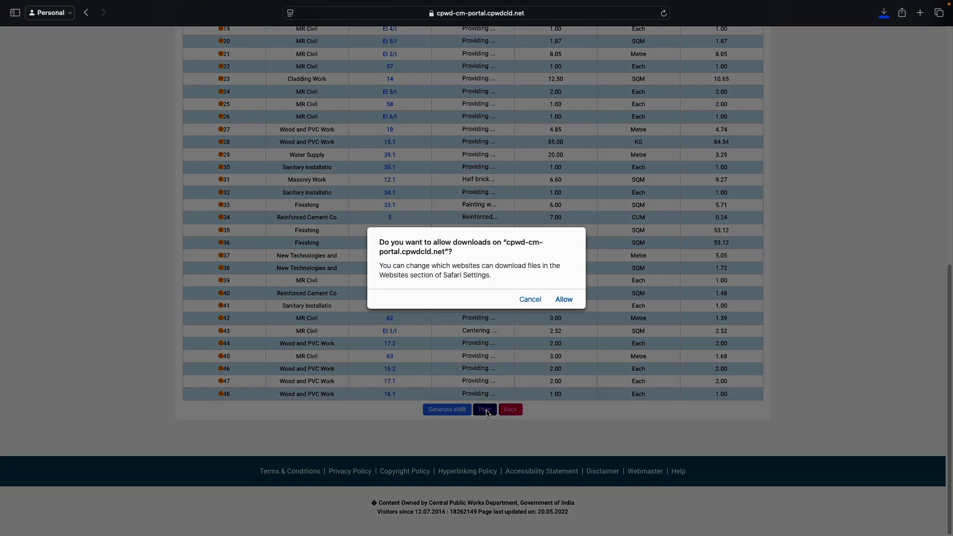
pyautogui.click(566, 300)
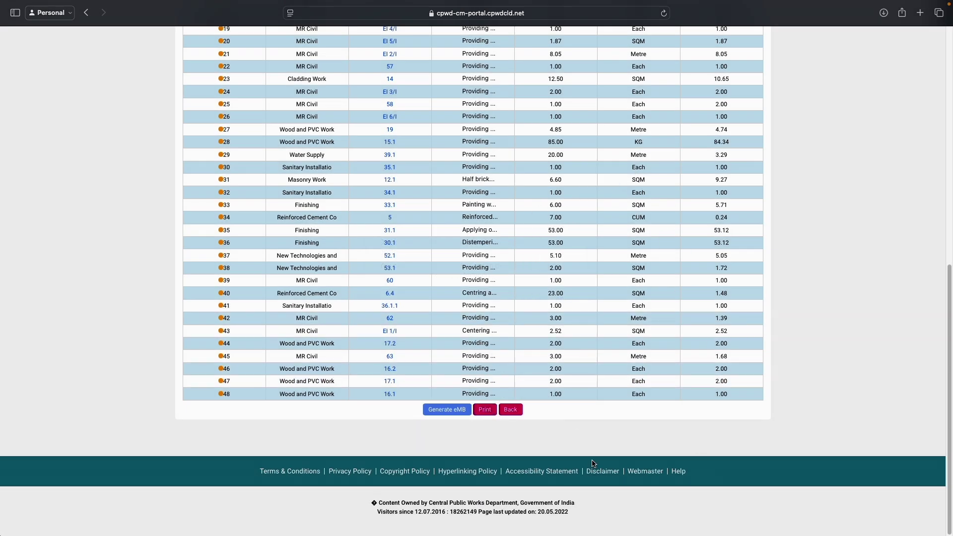
pyautogui.click(512, 410)
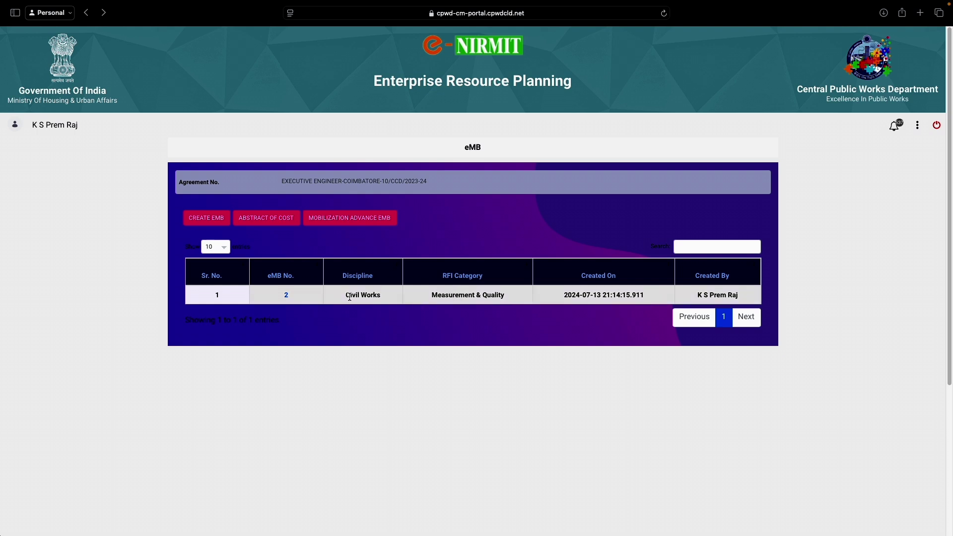
# - Open the downloaded eMB.pdf from Safari's Downloads list in Preview
pyautogui.click(884, 13)
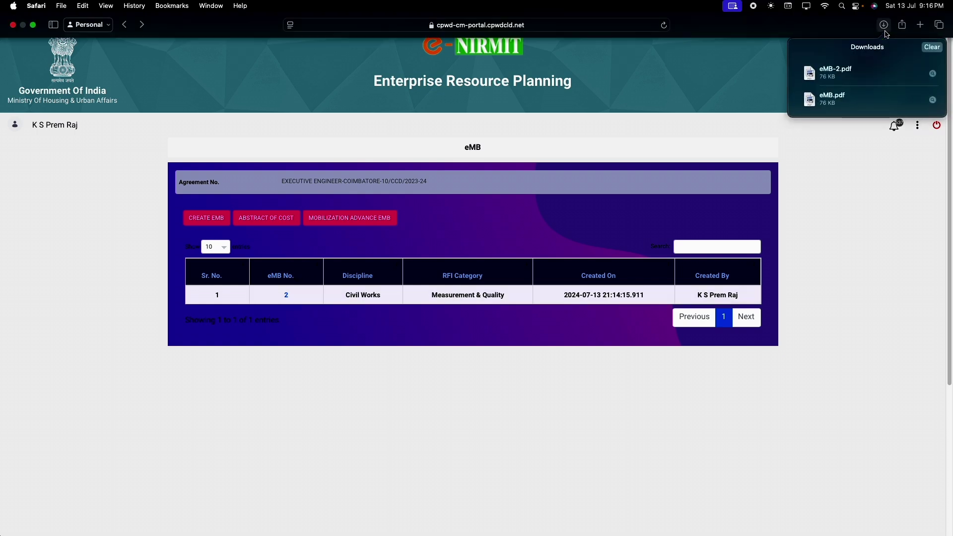
pyautogui.click(852, 90)
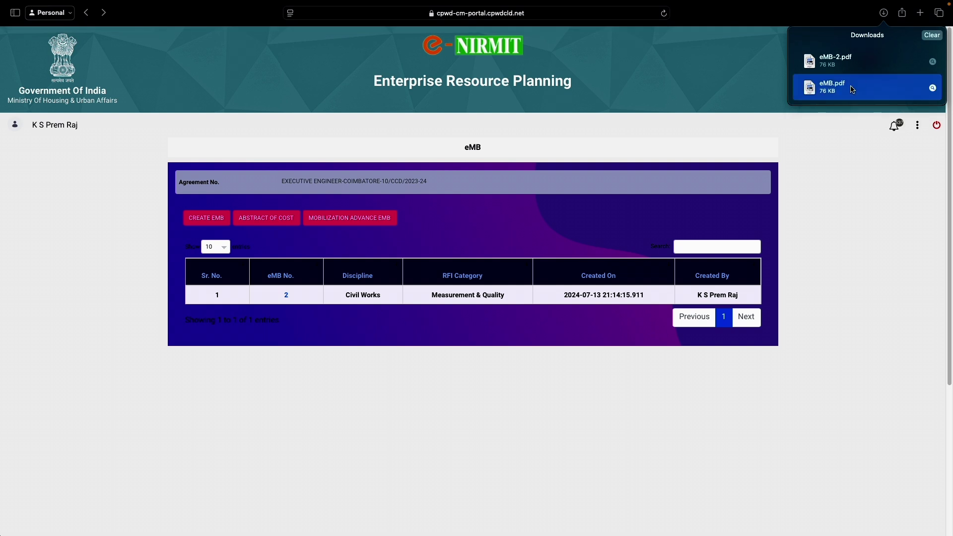
pyautogui.doubleClick(853, 90)
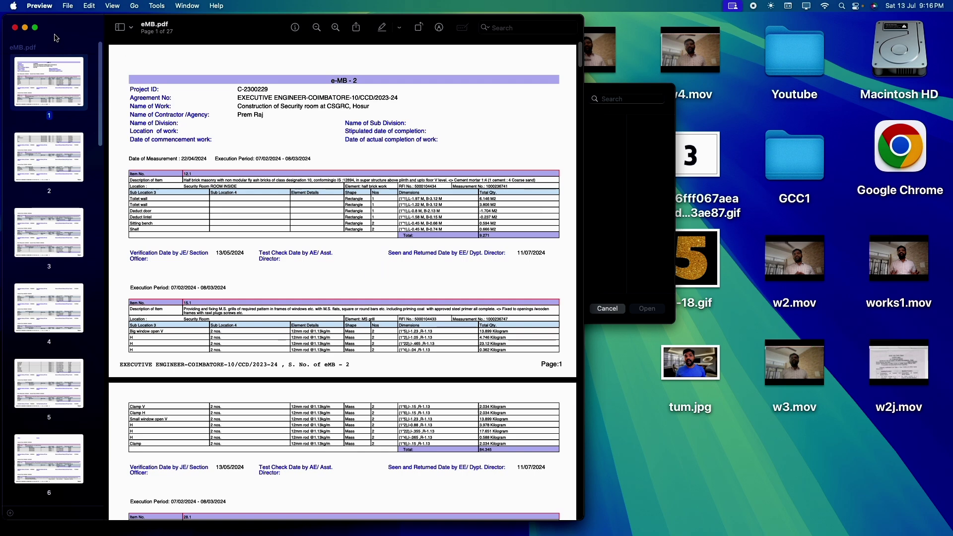
# - Read the 27-page eMB.pdf full screen, then exit and return to the e-NIRMIT eMB list
pyautogui.click(35, 28)
pyautogui.scroll(-10, 480, 256)
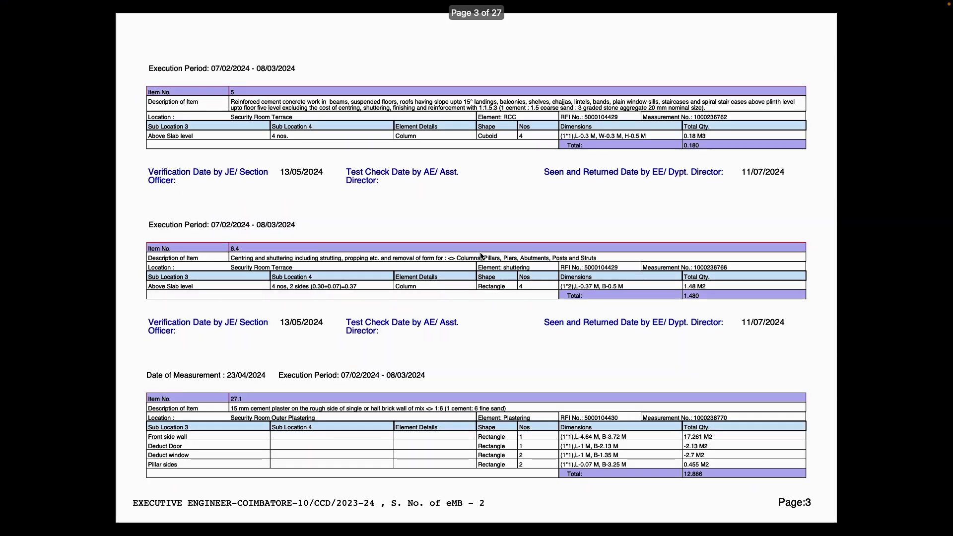
pyautogui.scroll(5, 481, 256)
pyautogui.scroll(5, 481, 256)
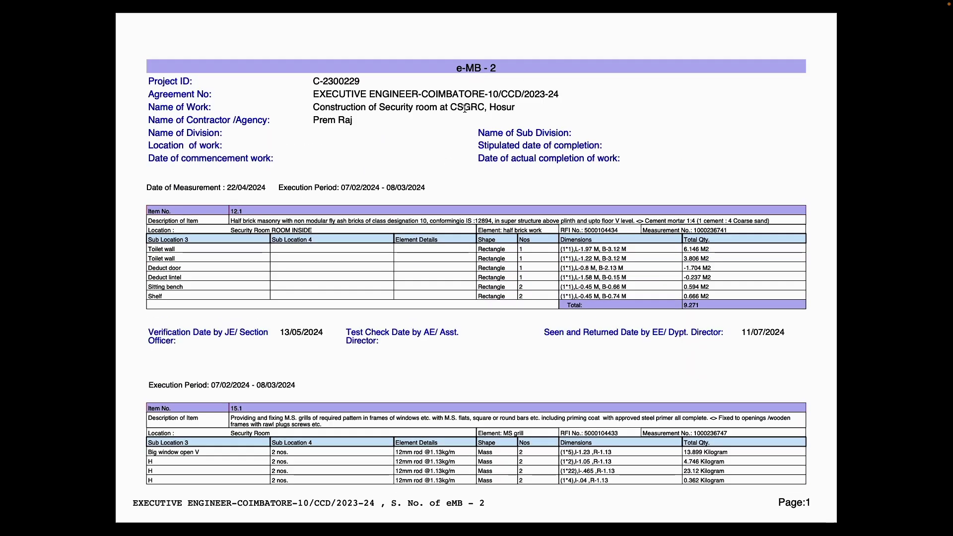
pyautogui.scroll(-20, 482, 267)
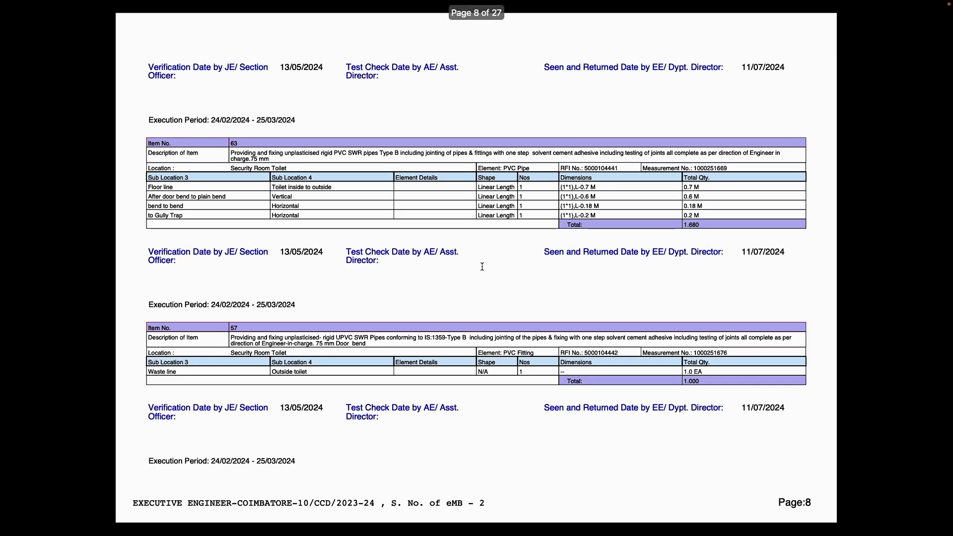
pyautogui.scroll(-5, 485, 266)
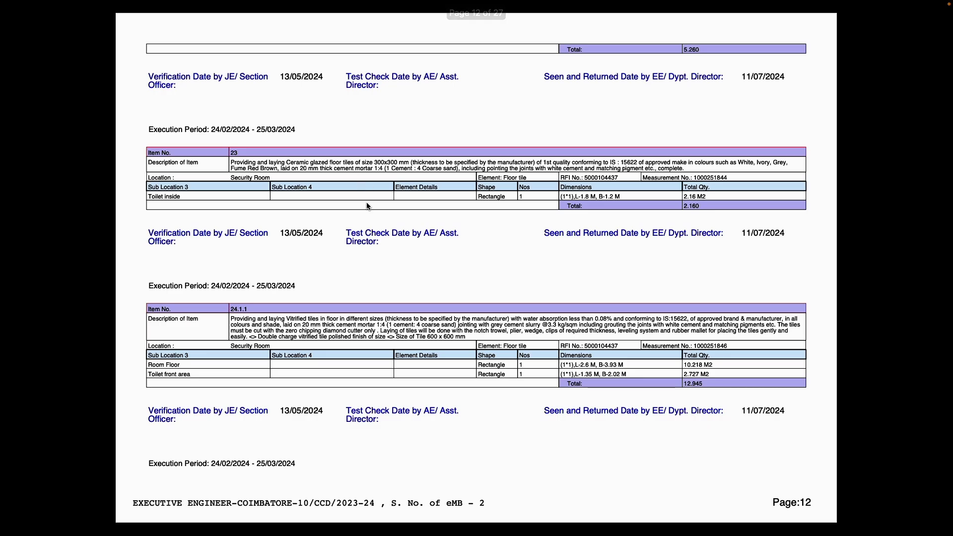
pyautogui.scroll(-15, 477, 249)
pyautogui.scroll(-20, 455, 285)
pyautogui.scroll(15, 456, 284)
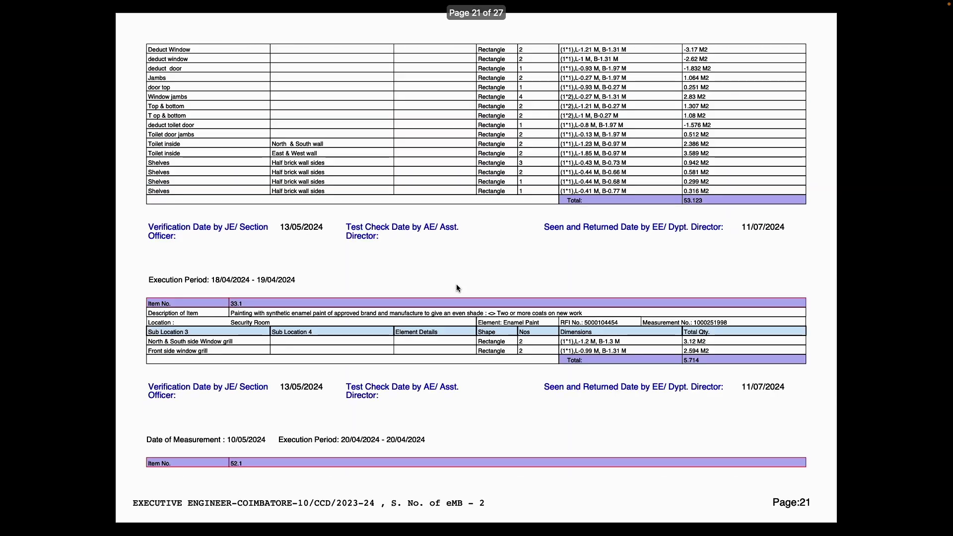
pyautogui.scroll(-8, 457, 285)
pyautogui.scroll(3, 311, 100)
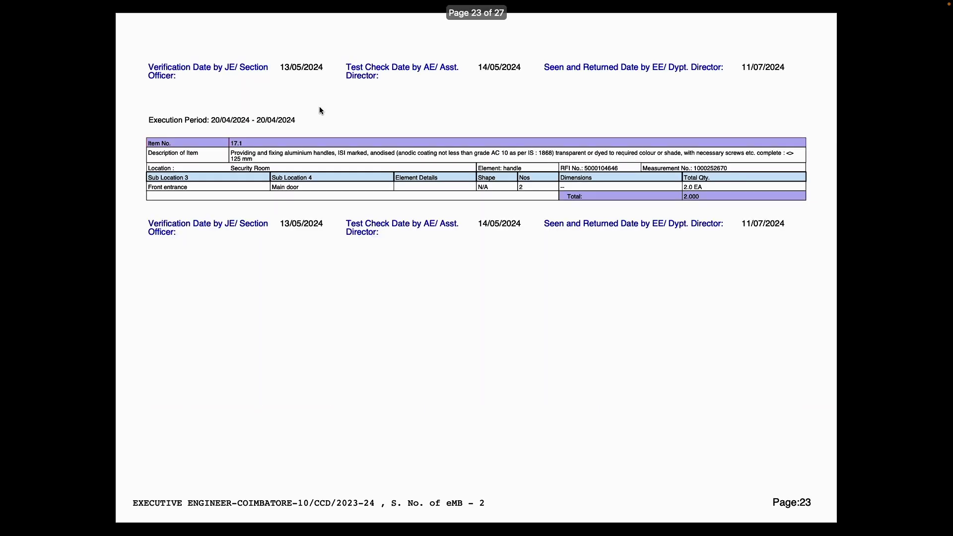
pyautogui.scroll(-3, 332, 143)
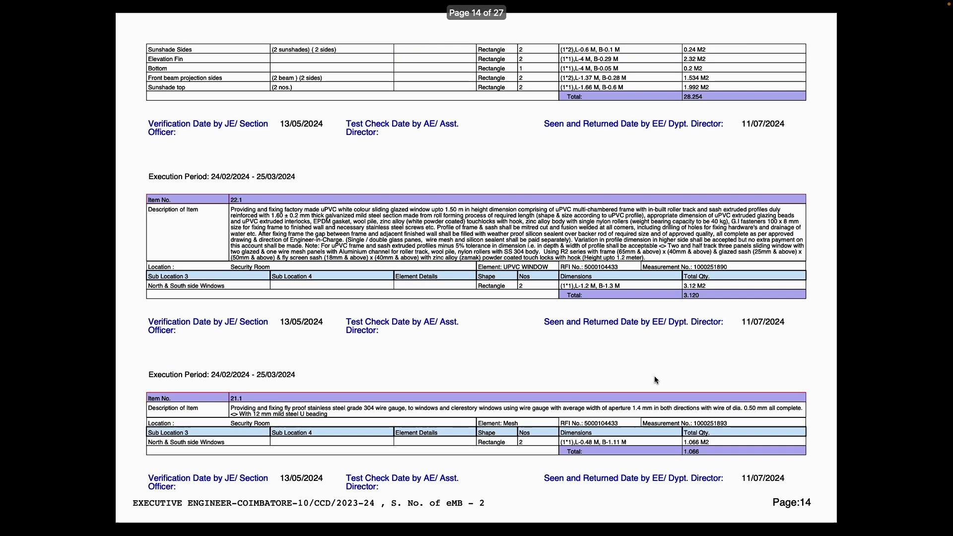
pyautogui.scroll(5, 655, 379)
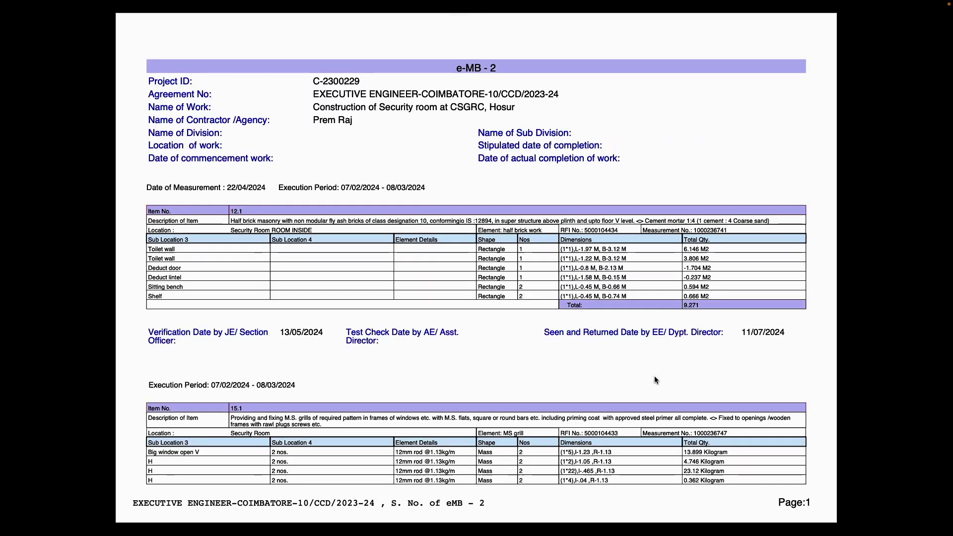
pyautogui.press('Escape')
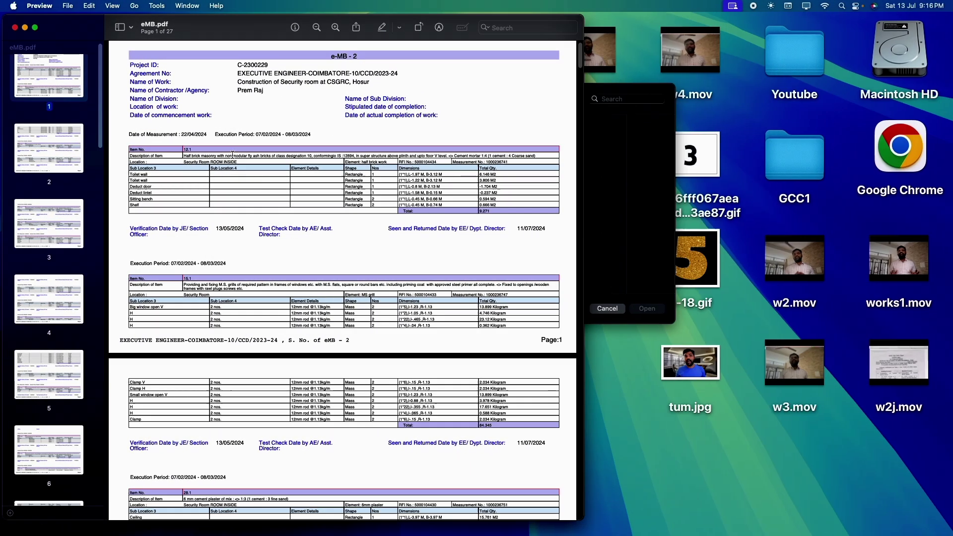
pyautogui.press('super+w')
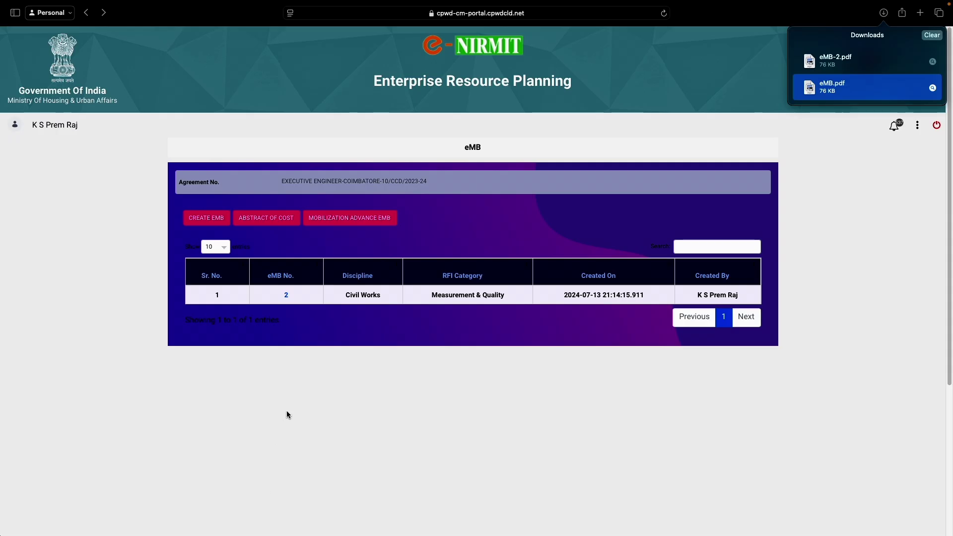
# - Close Safari's Downloads popover over the eMB page
pyautogui.click(294, 240)
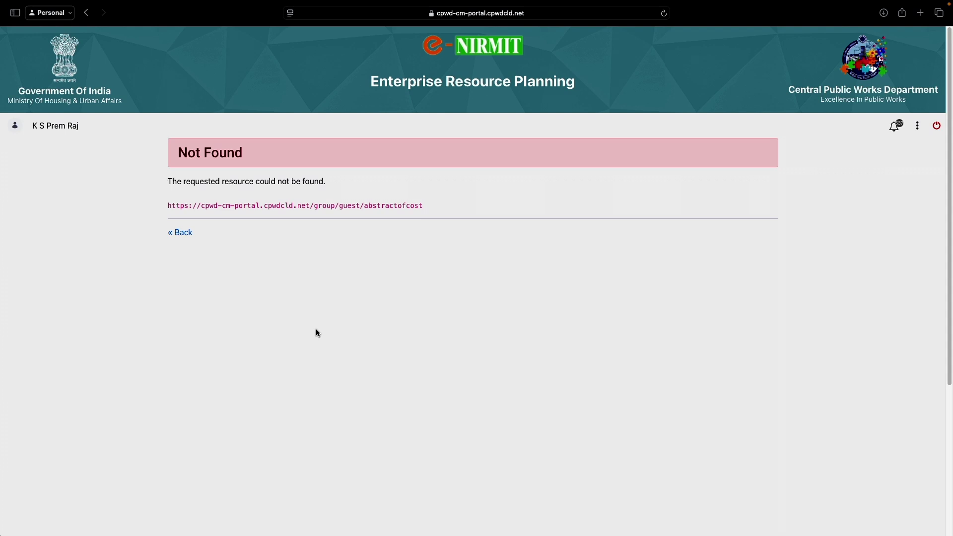
# - Use the « Back link on the abstractofcost Not Found page
pyautogui.click(179, 233)
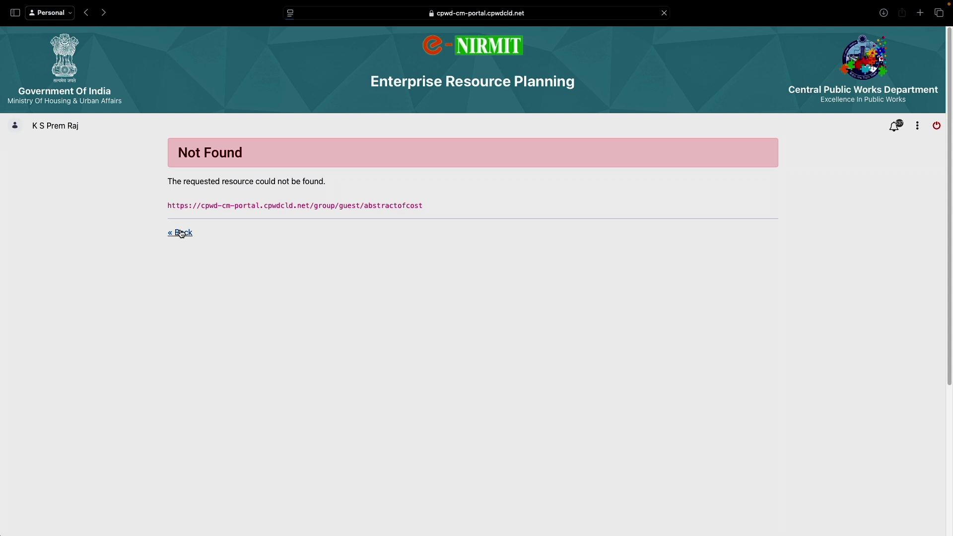